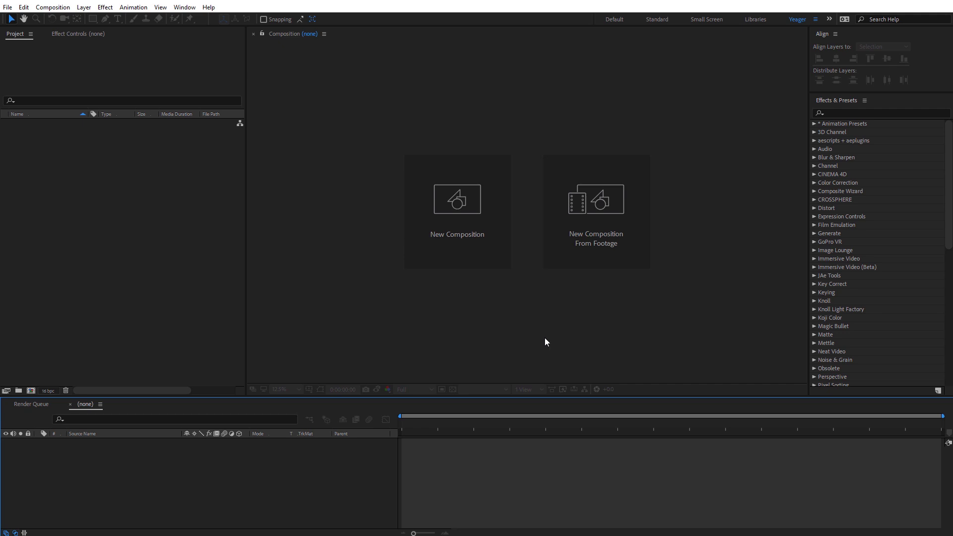
Create Comp 1 with HDTV 1080 settings and add a new solid layer
left_click(455, 233)
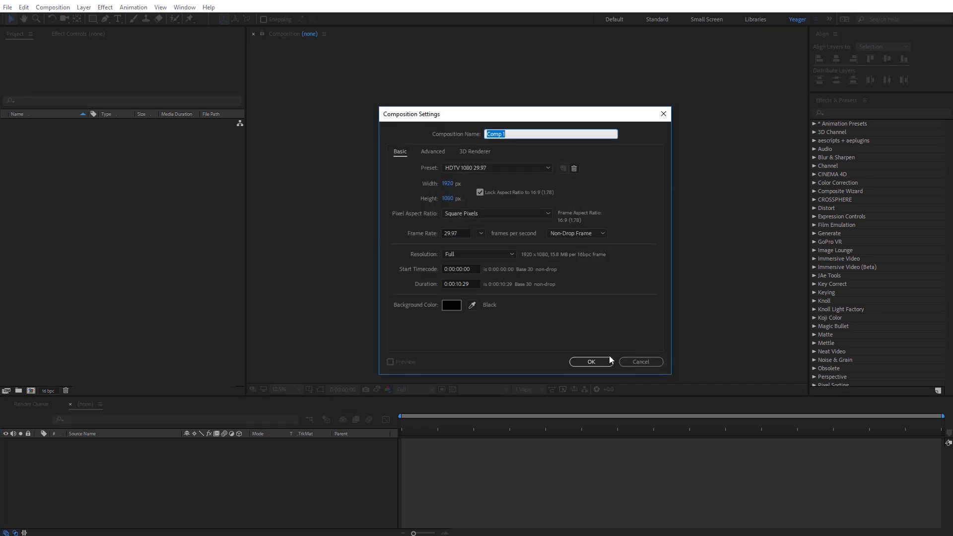
left_click(594, 362)
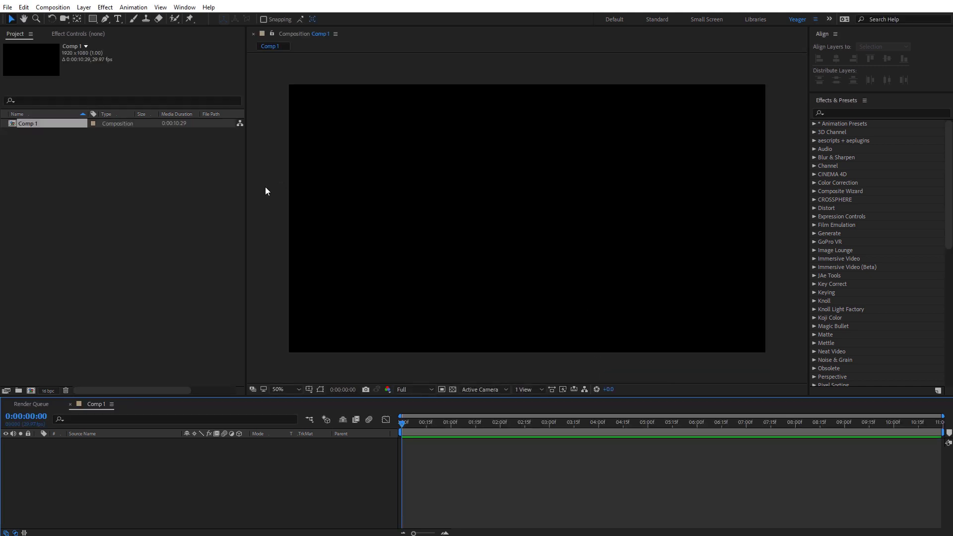
right_click(266, 191)
mouse_move(377, 194)
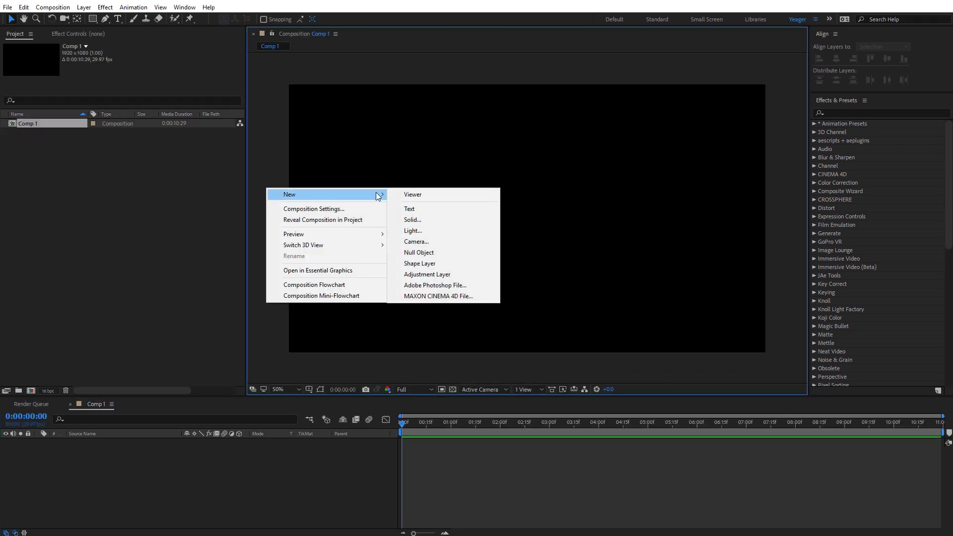
left_click(424, 220)
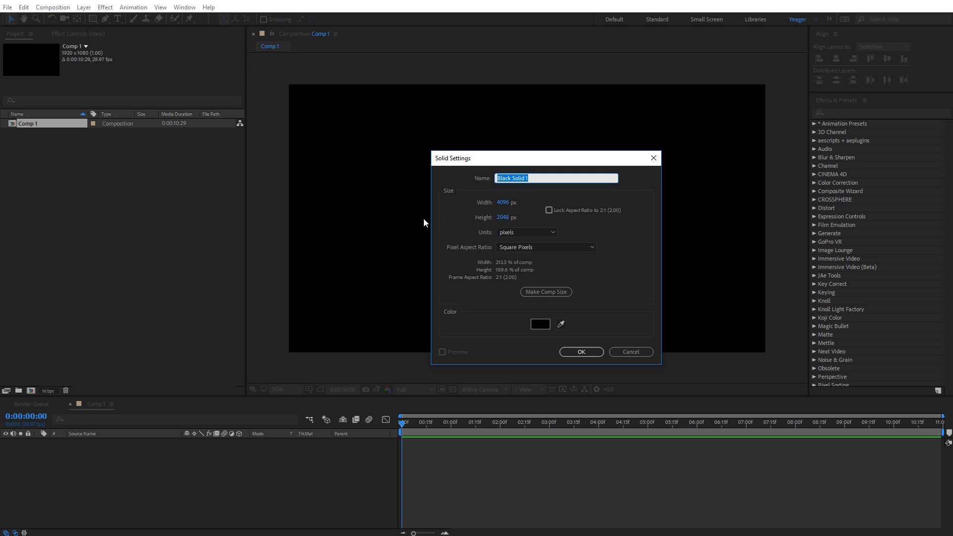
Keep the solid at 4096×2048 and name it Planet
left_click(502, 206)
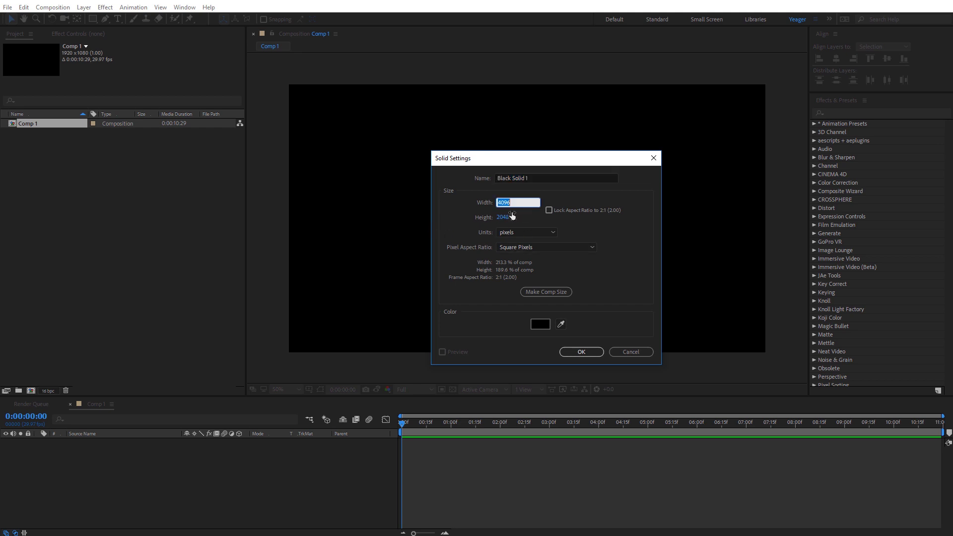
left_click(502, 219)
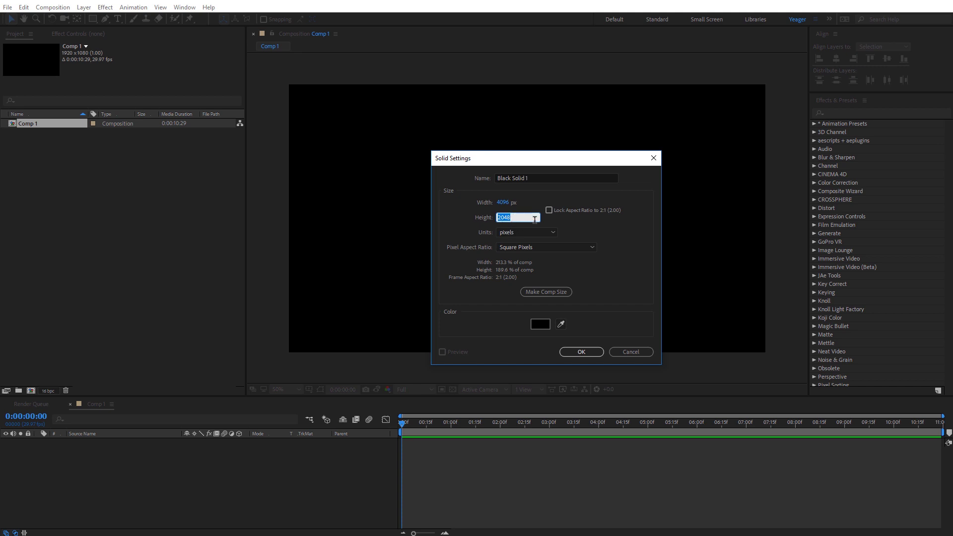
left_click(573, 224)
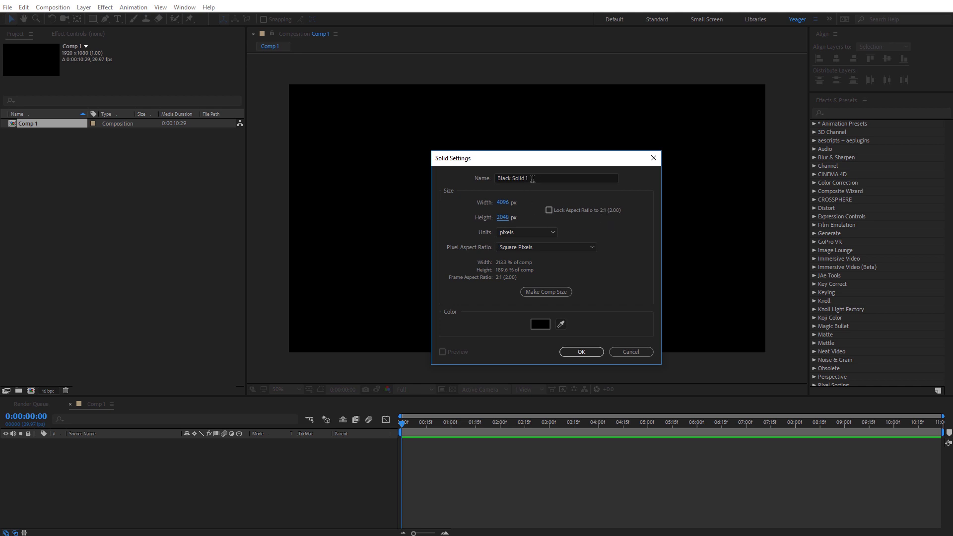
left_click(504, 178)
type("Planet")
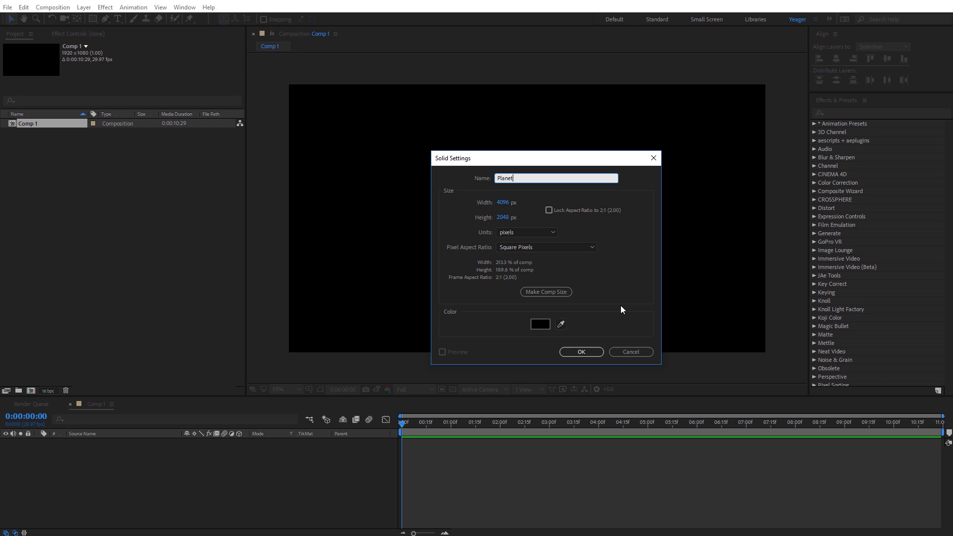
left_click(591, 354)
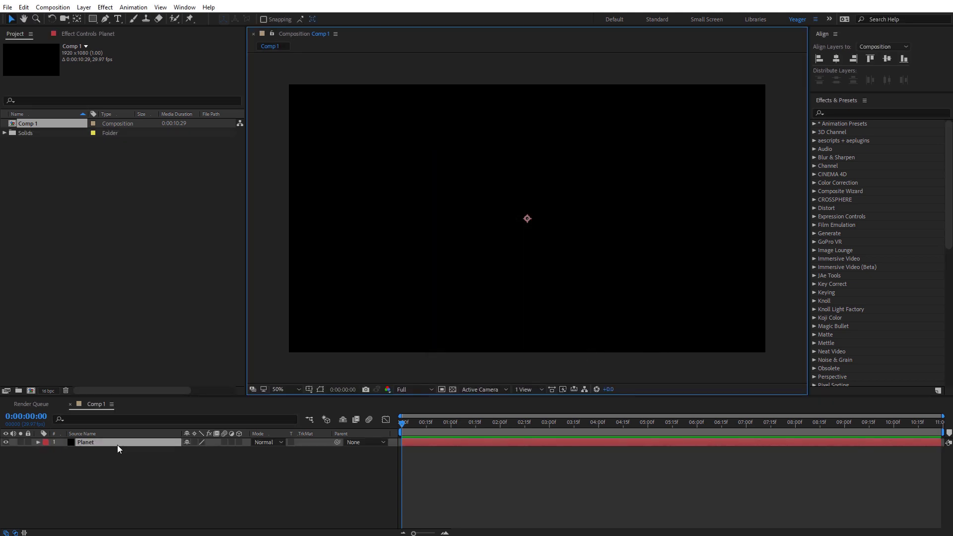
Apply VR Fractal Noise to the Planet layer
left_click(848, 113)
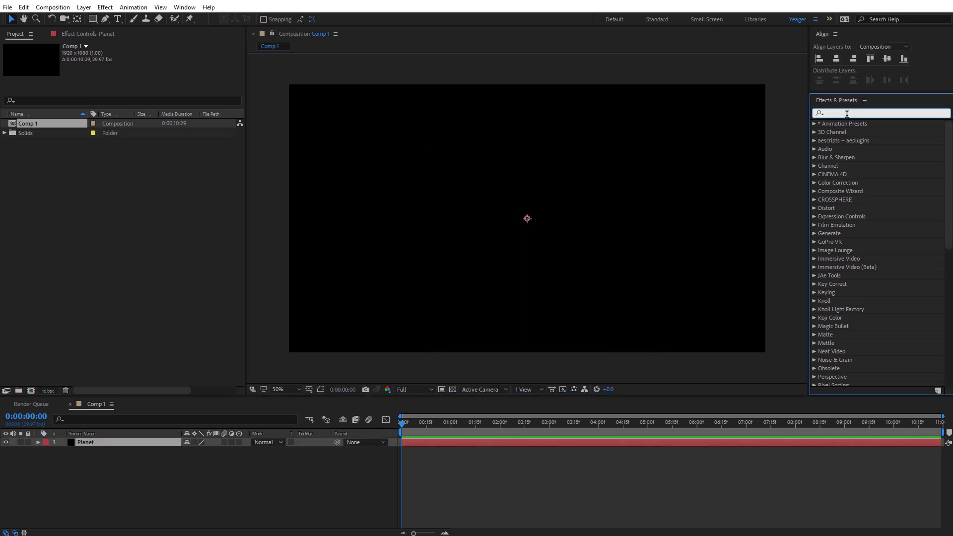
type("vr")
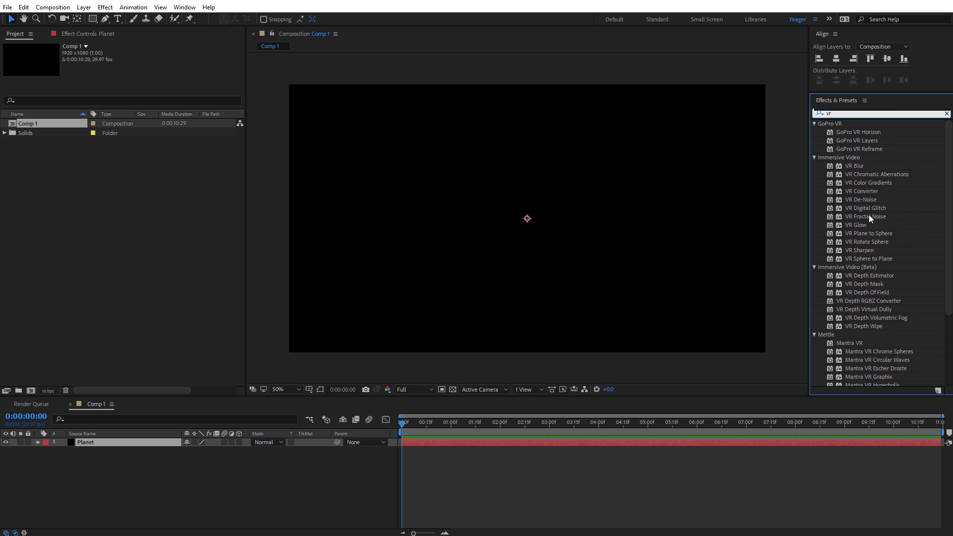
left_click_drag(865, 217, 582, 254)
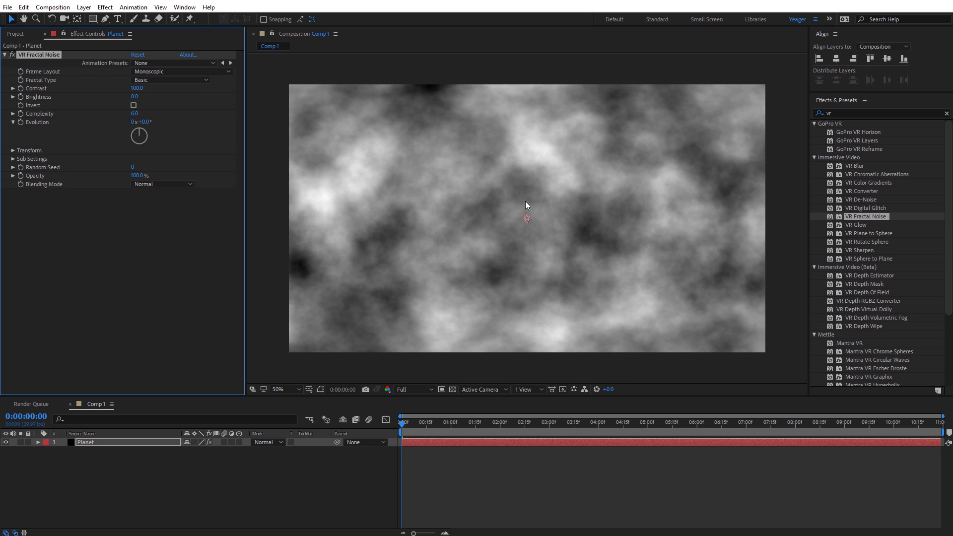
Add the Tint effect to the Planet layer
left_click(829, 114)
type("tint")
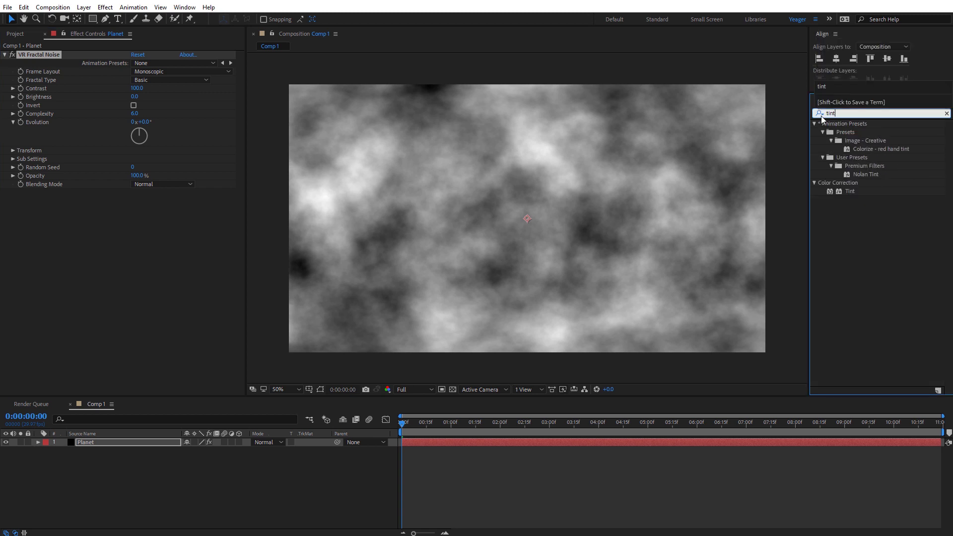
left_click_drag(850, 191, 278, 236)
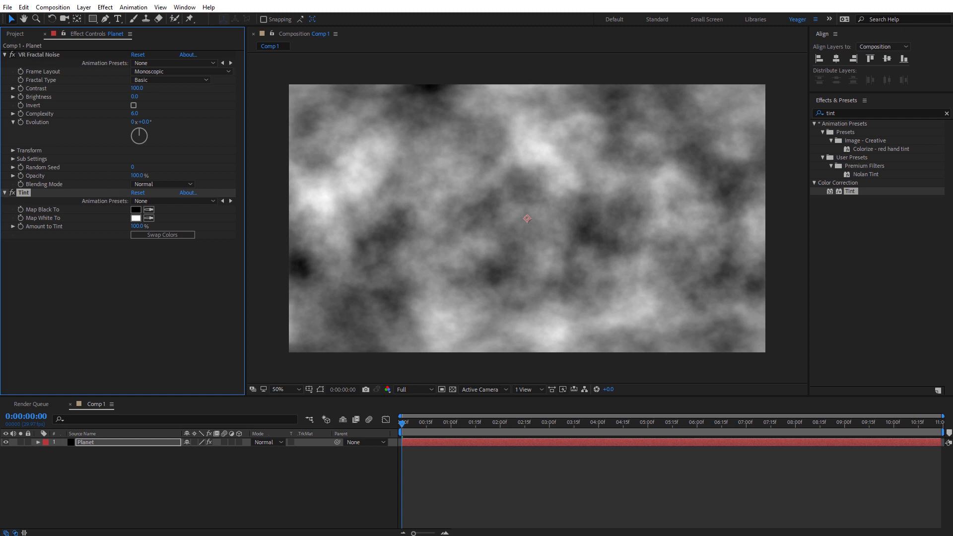
Apply CC Sphere to wrap the cloud texture into a sphere
left_click(833, 113)
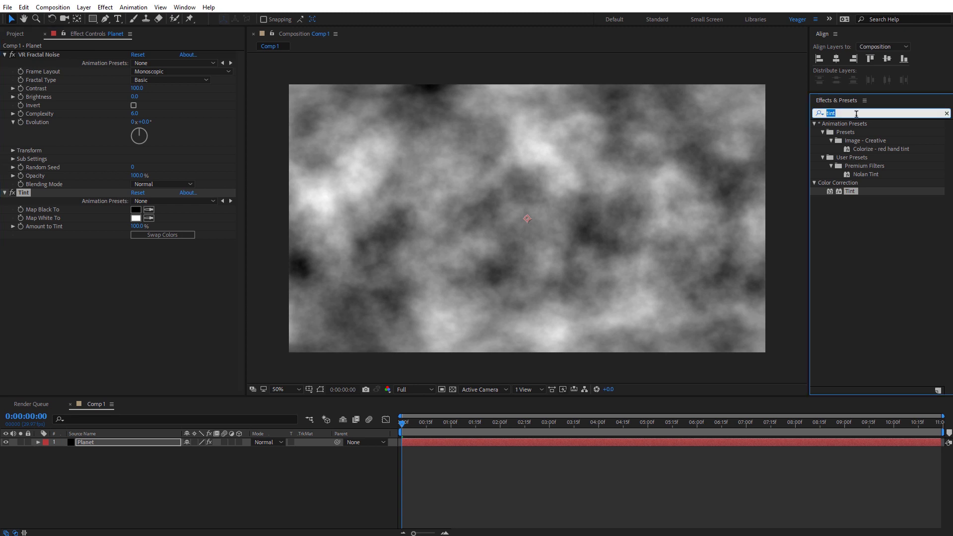
type("cc Sphere")
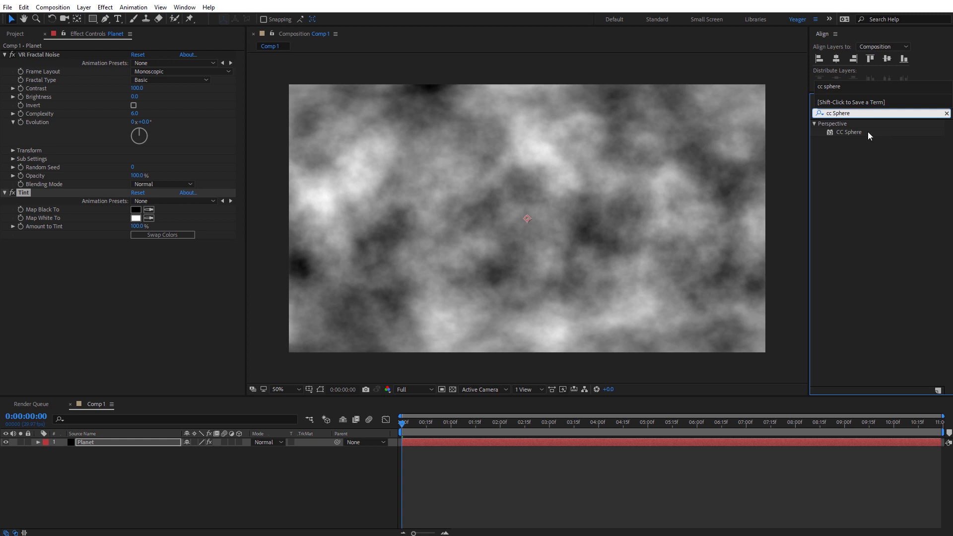
left_click_drag(869, 133, 635, 222)
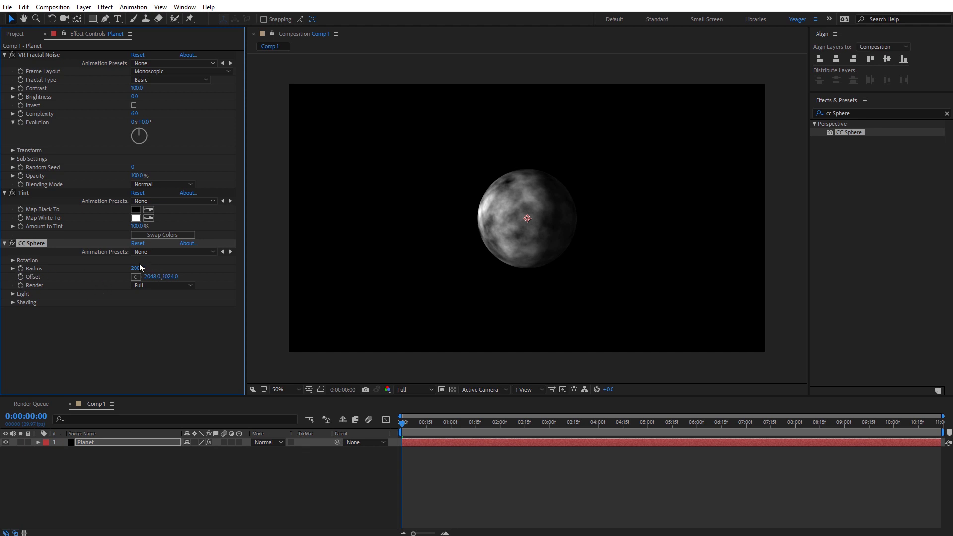
Set CC Sphere Radius to 387.0 and the Fractal Type to Turbulent Sharp
left_click_drag(134, 271, 231, 276)
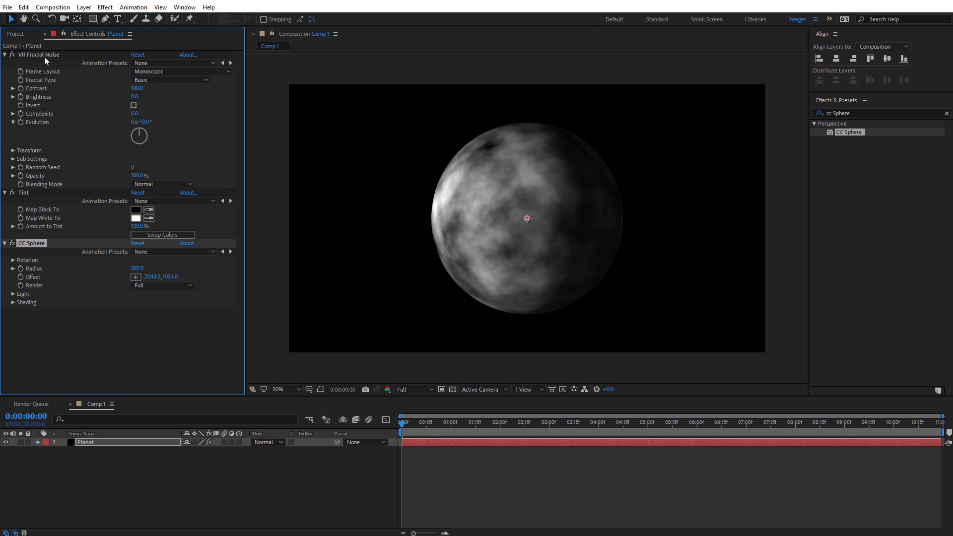
left_click(171, 80)
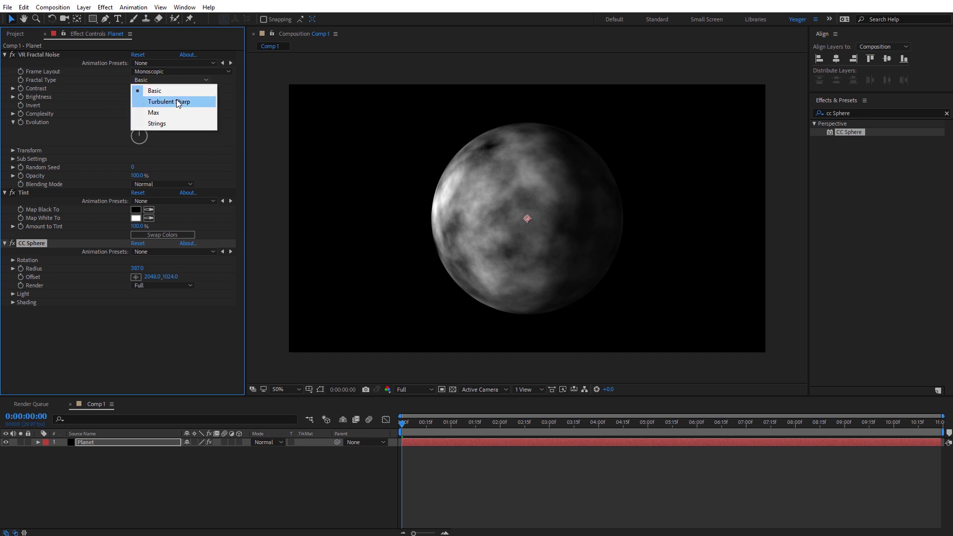
left_click(178, 102)
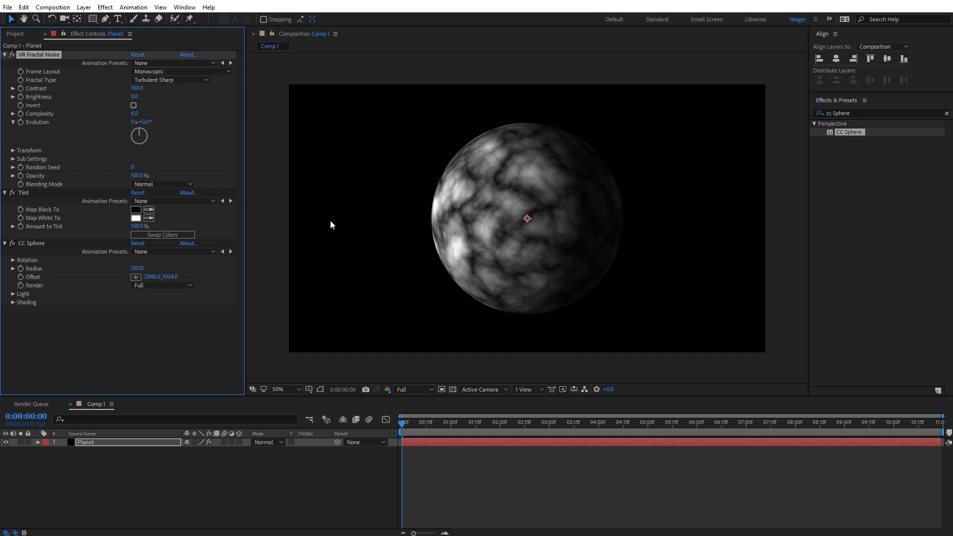
In Tint, map black to dark blue 011D78 and white to bright cyan
left_click(136, 210)
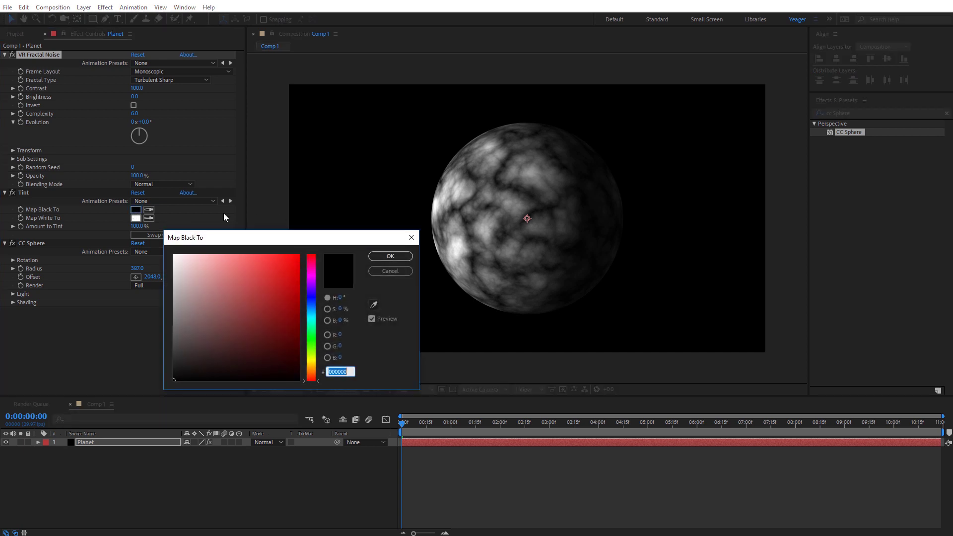
left_click(316, 300)
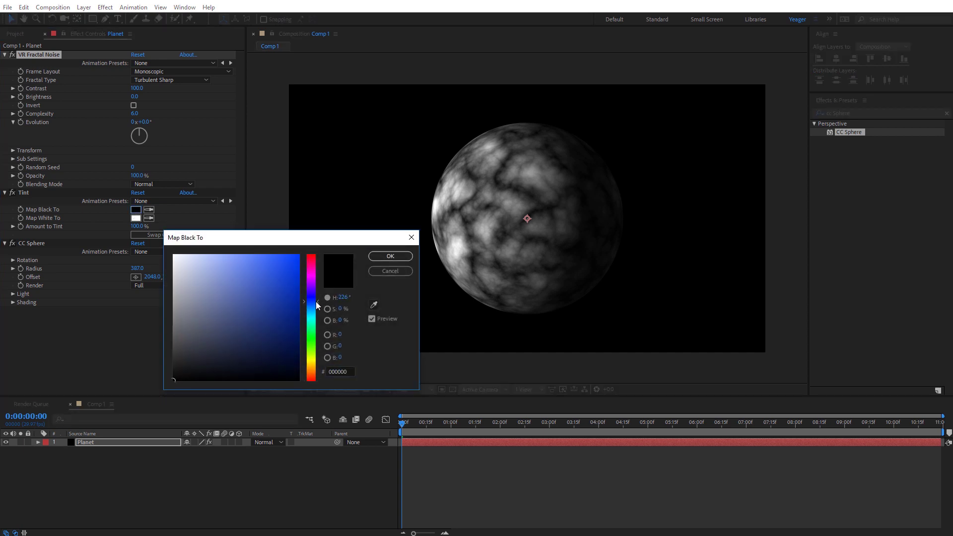
left_click(298, 321)
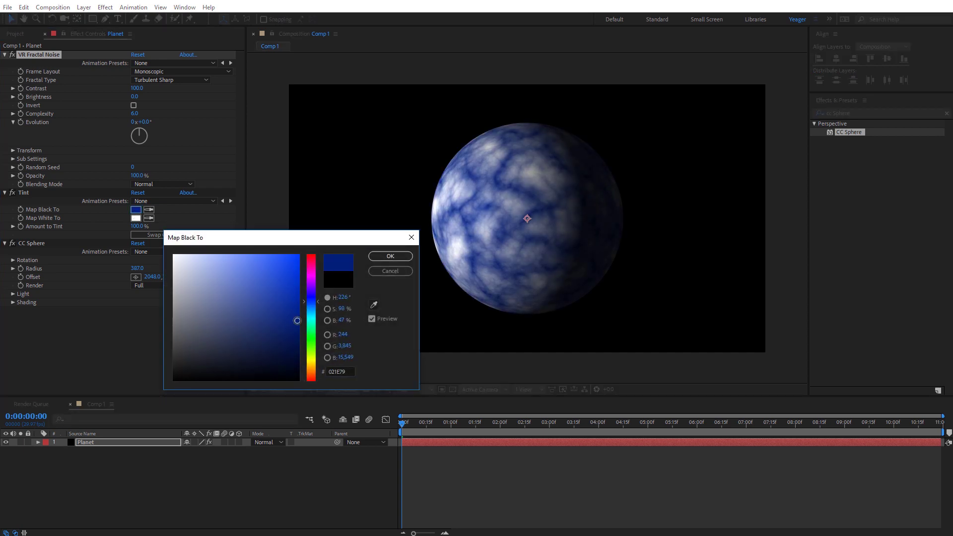
left_click(391, 257)
left_click(136, 219)
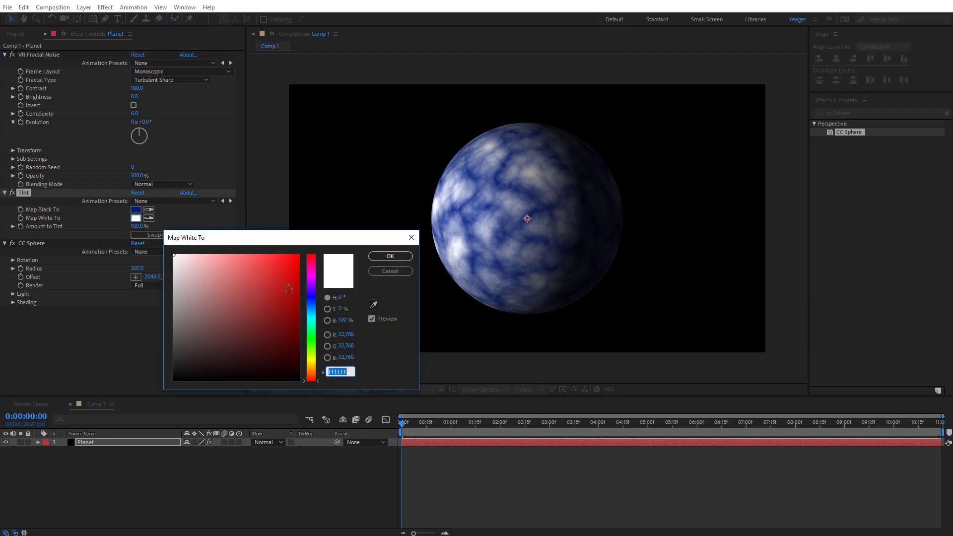
left_click(311, 316)
left_click(277, 289)
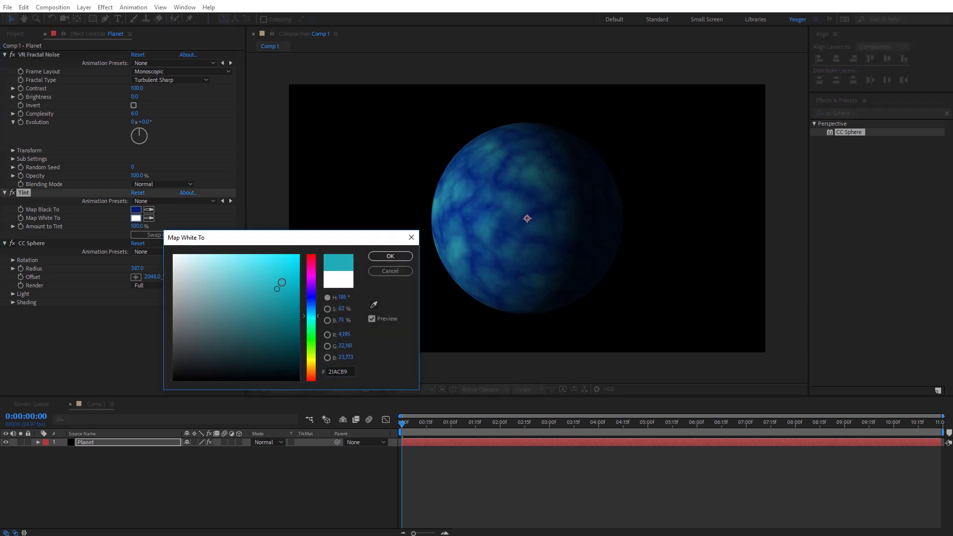
left_click(374, 256)
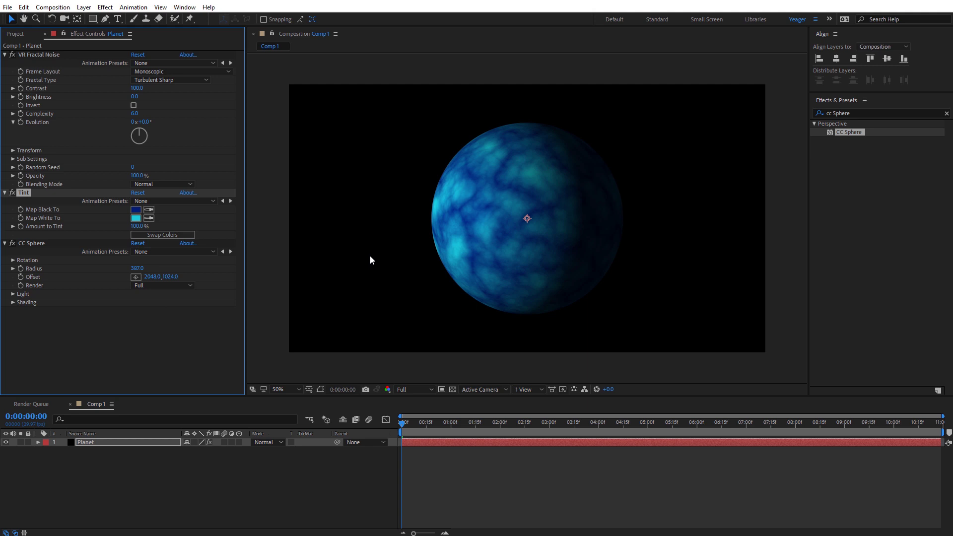
Rotate the sphere around Y and tilt Rotation X to -172°
left_click(13, 261)
left_click_drag(143, 296, 153, 318)
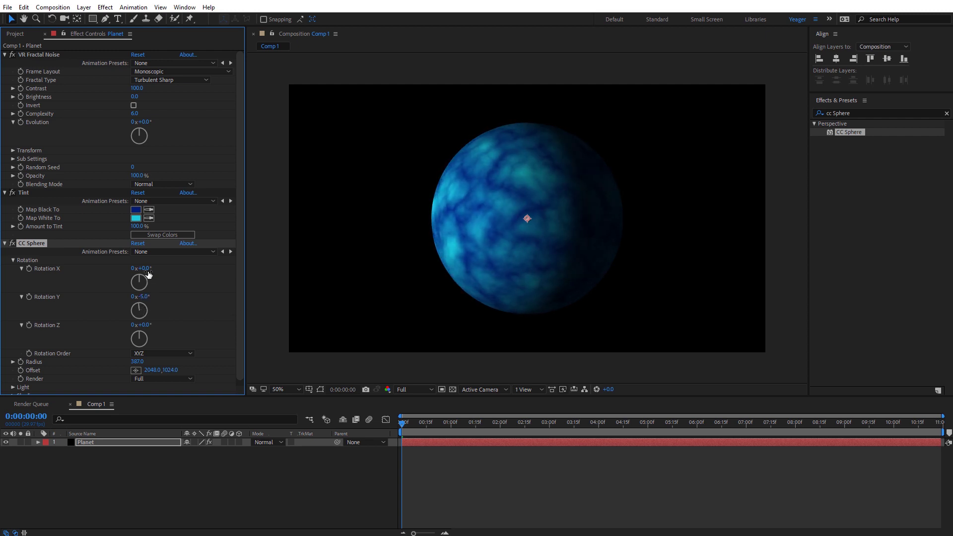
left_click_drag(148, 274, 192, 307)
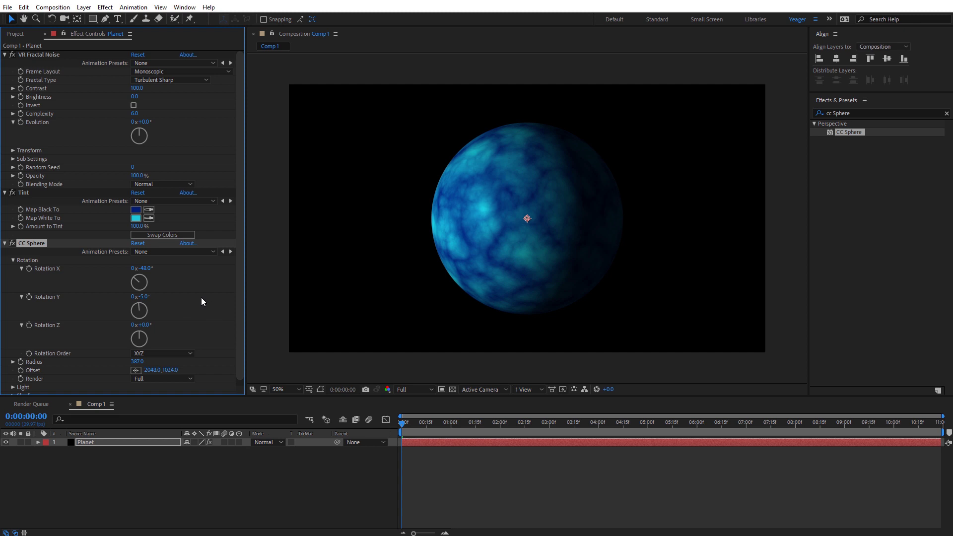
Lower the CC Sphere Light Height to -21
scroll(201, 297, "down", 1)
left_click(13, 382)
scroll(106, 341, "down", 2)
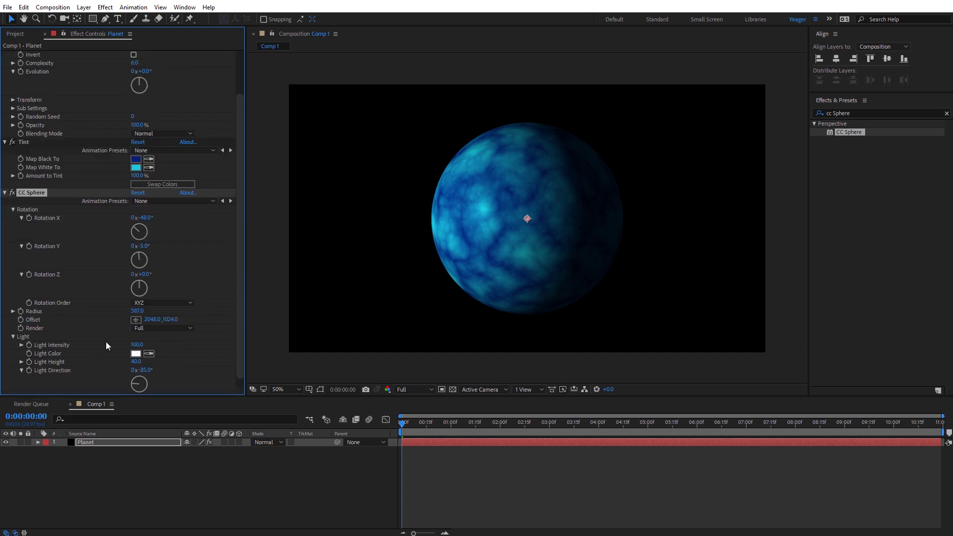
left_click_drag(135, 353, 237, 258)
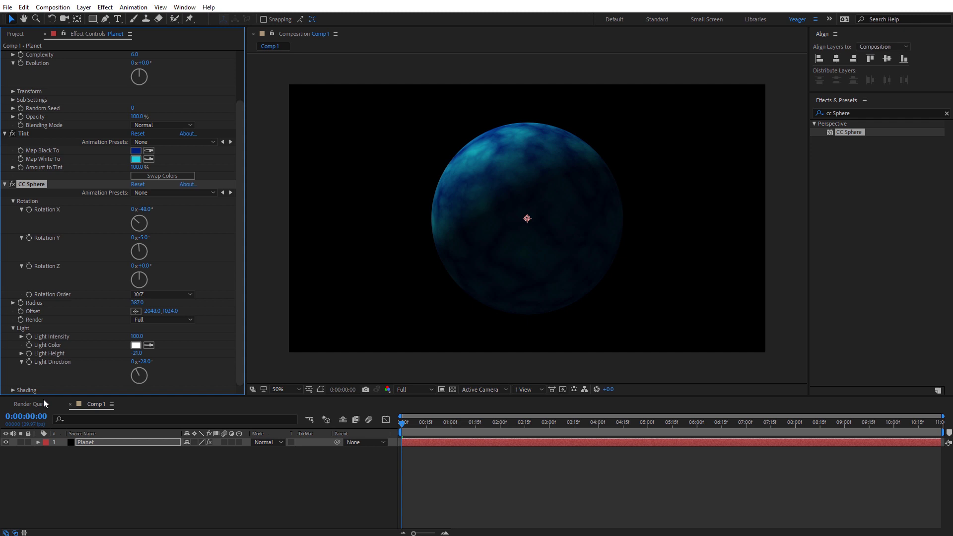
Set Shading Ambient to 0, Specular to 50.0 and Roughness to 0.250
left_click(13, 390)
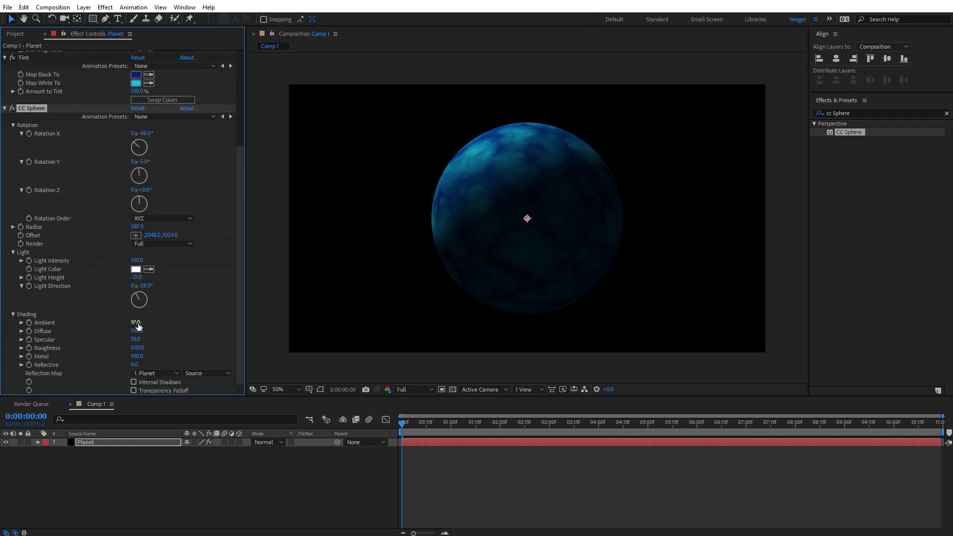
left_click_drag(138, 324, 119, 322)
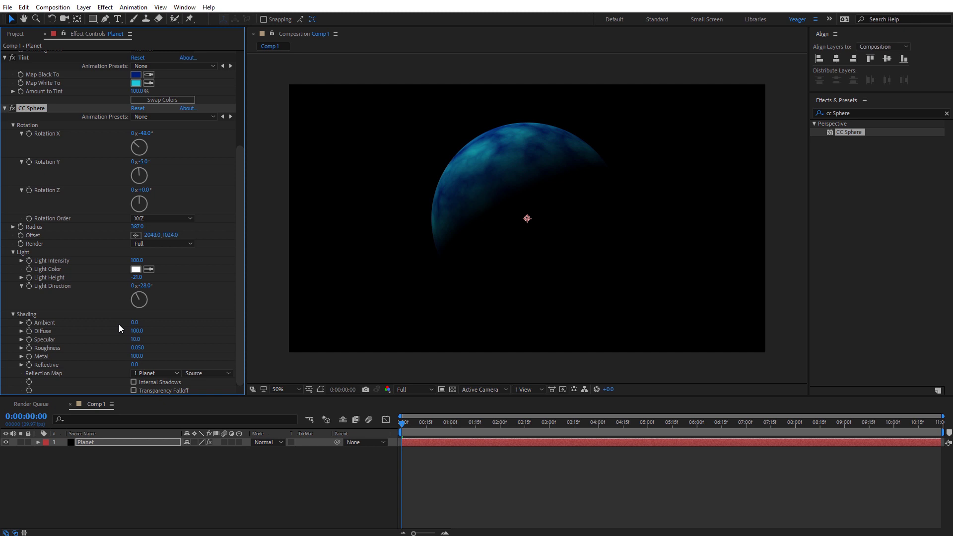
left_click(136, 340)
type("50")
key("Return")
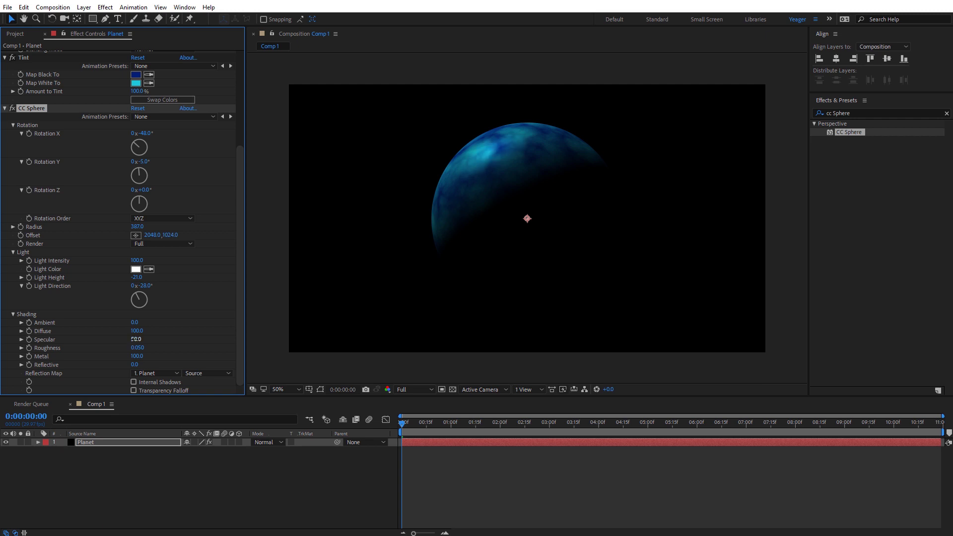
left_click(139, 348)
type("25")
key("Return")
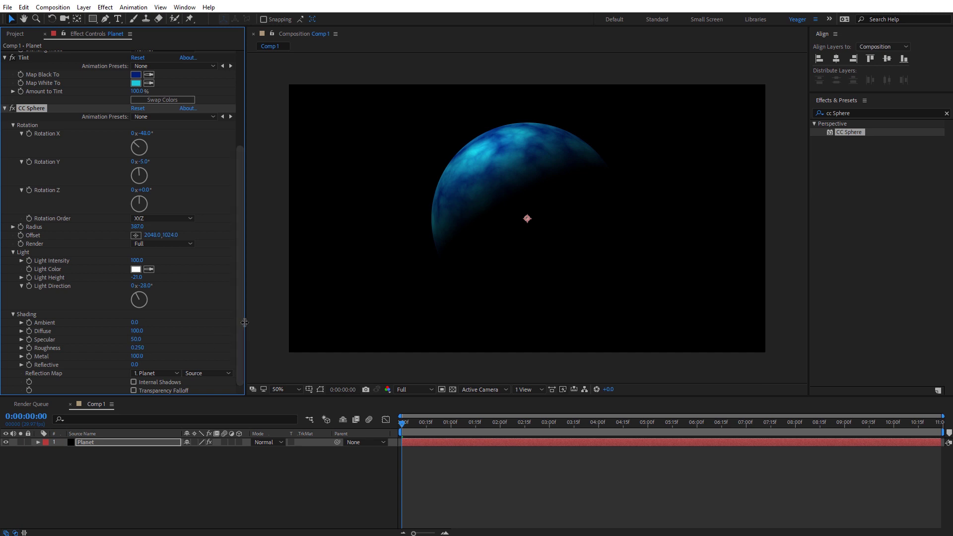
left_click_drag(237, 322, 209, 187)
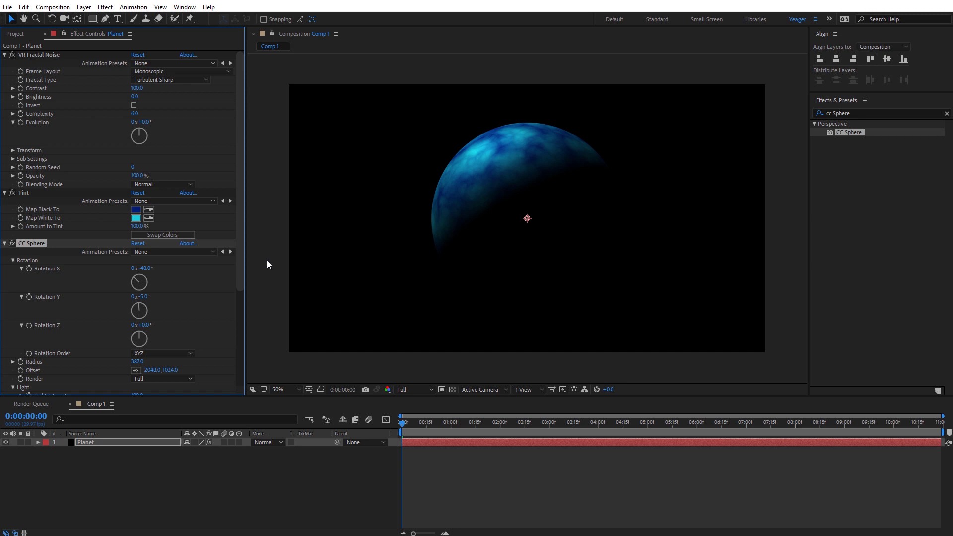
left_click_drag(242, 254, 243, 341)
Pre-compose the Planet layer into Planet Comp 1
left_click(84, 442)
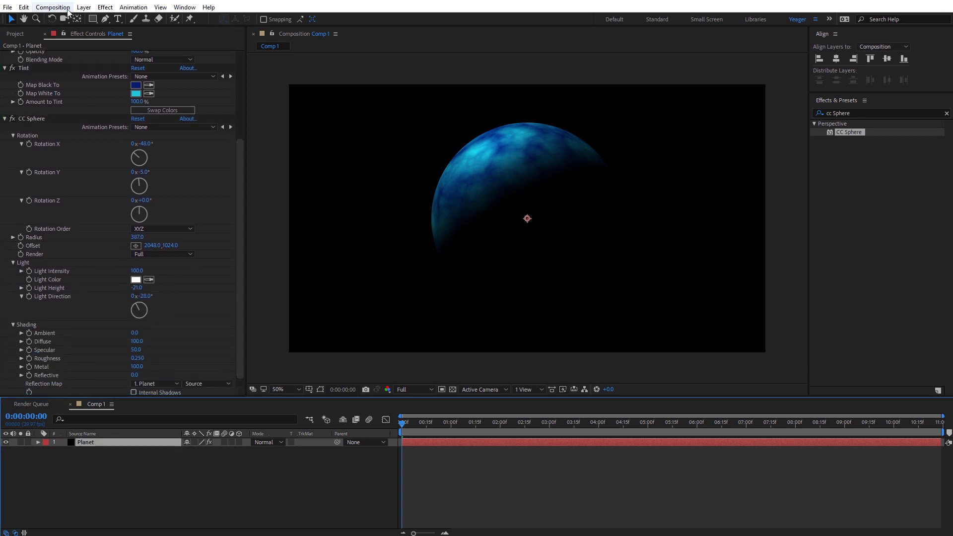
left_click(84, 7)
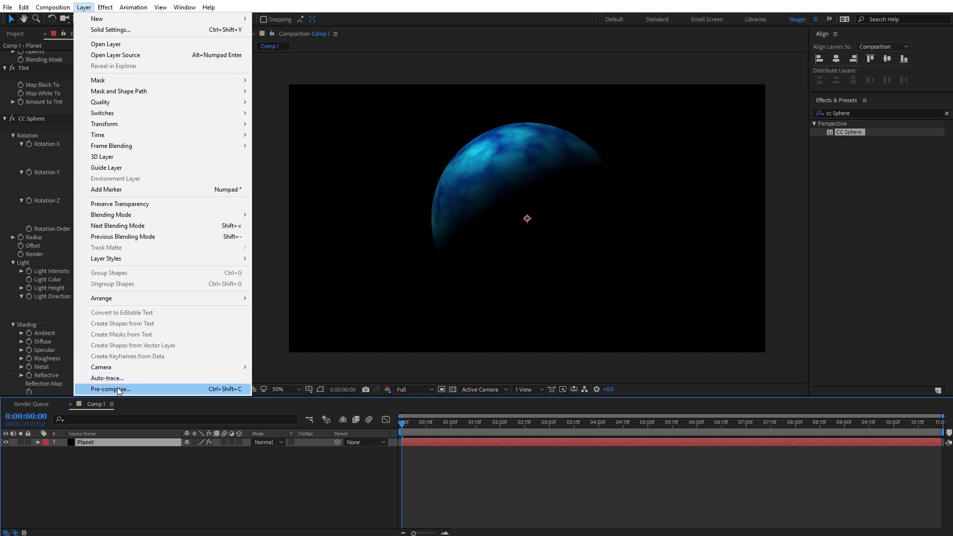
left_click(111, 389)
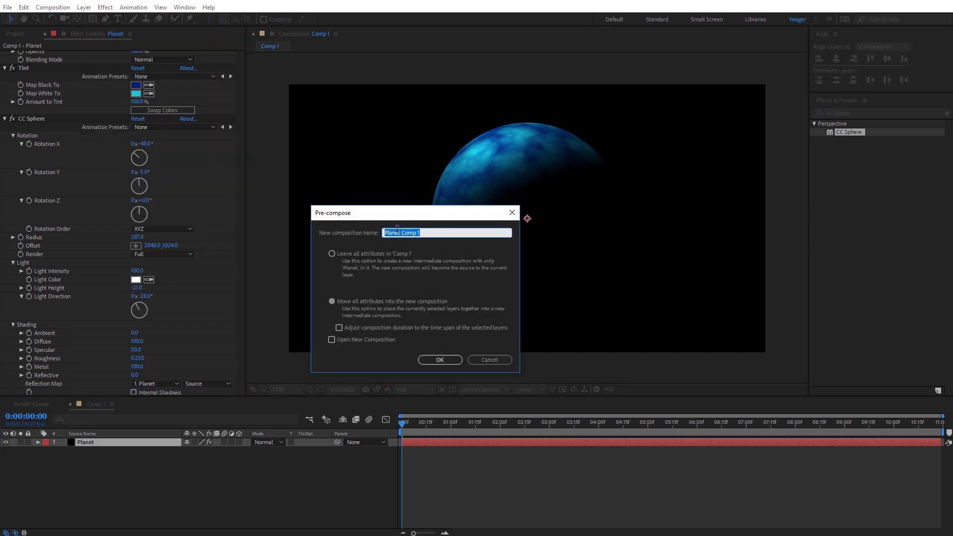
left_click(440, 361)
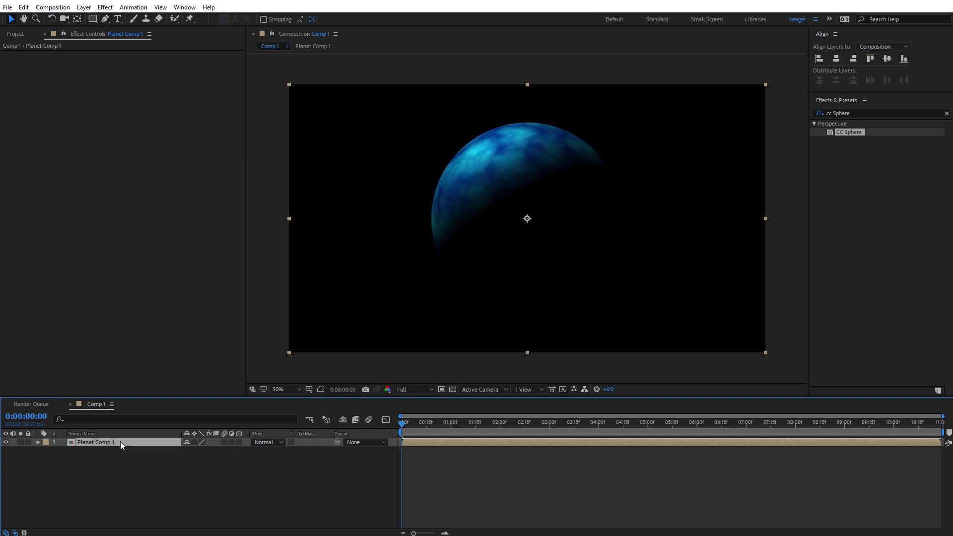
Duplicate Planet Comp 1 twice and select the middle copy
left_click(24, 6)
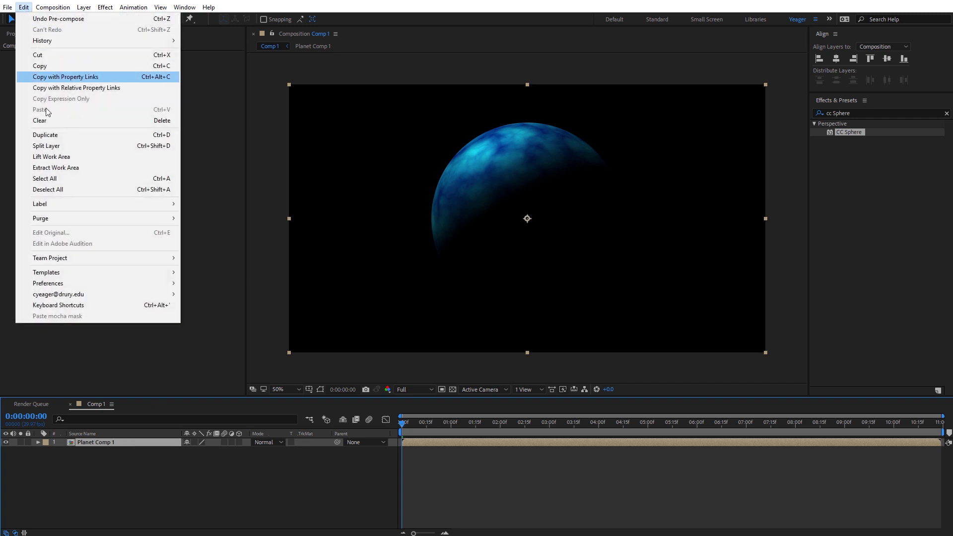
left_click(51, 136)
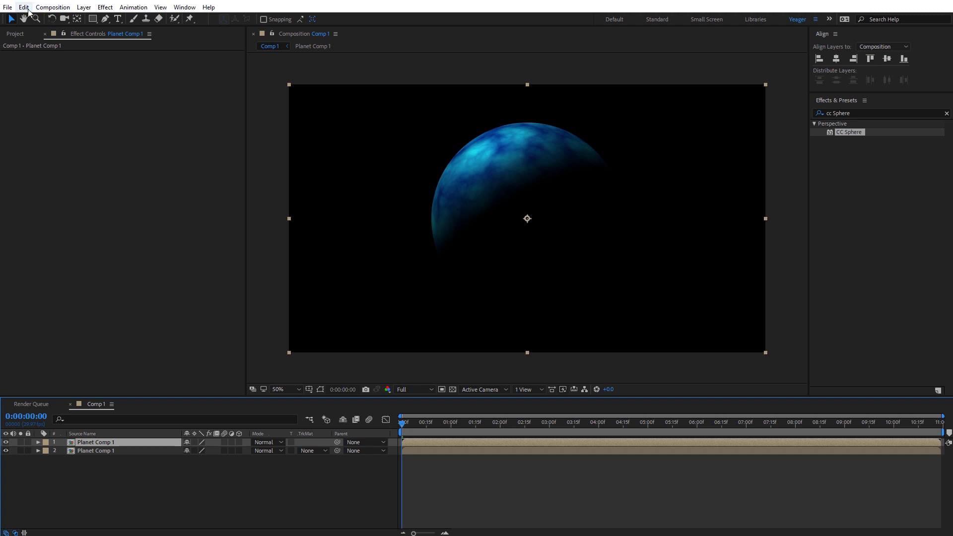
left_click(24, 7)
left_click(70, 135)
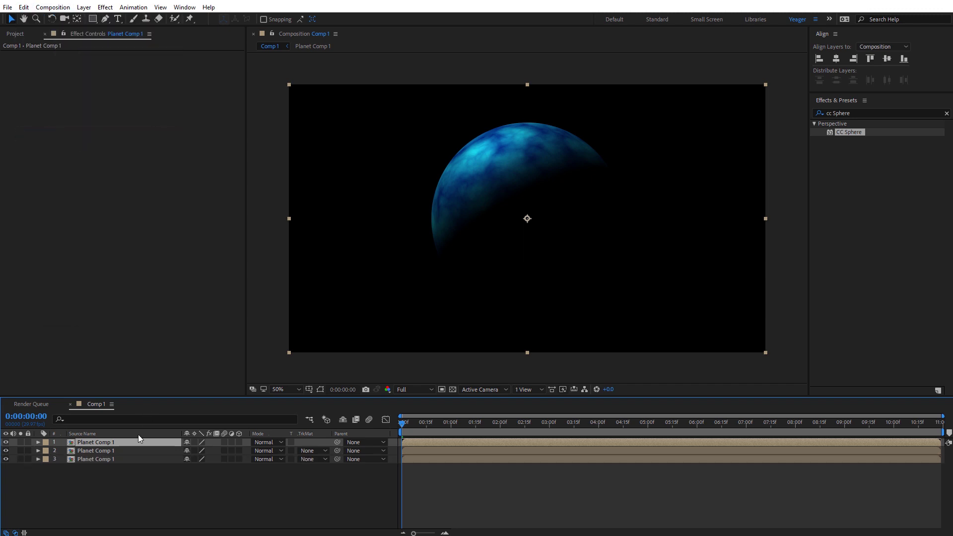
left_click(101, 451)
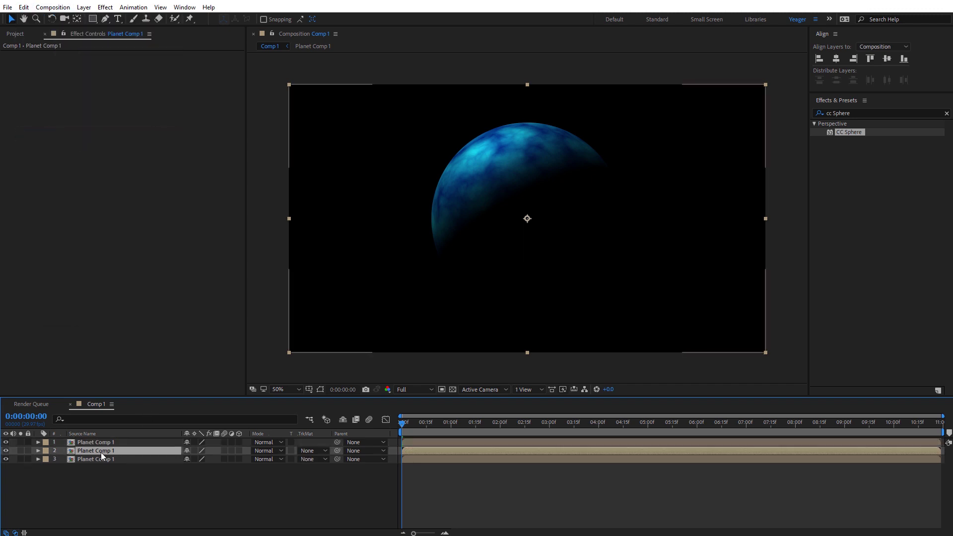
Apply CC Radial Fast Blur to the middle Planet Comp 1 layer
double_click(860, 114)
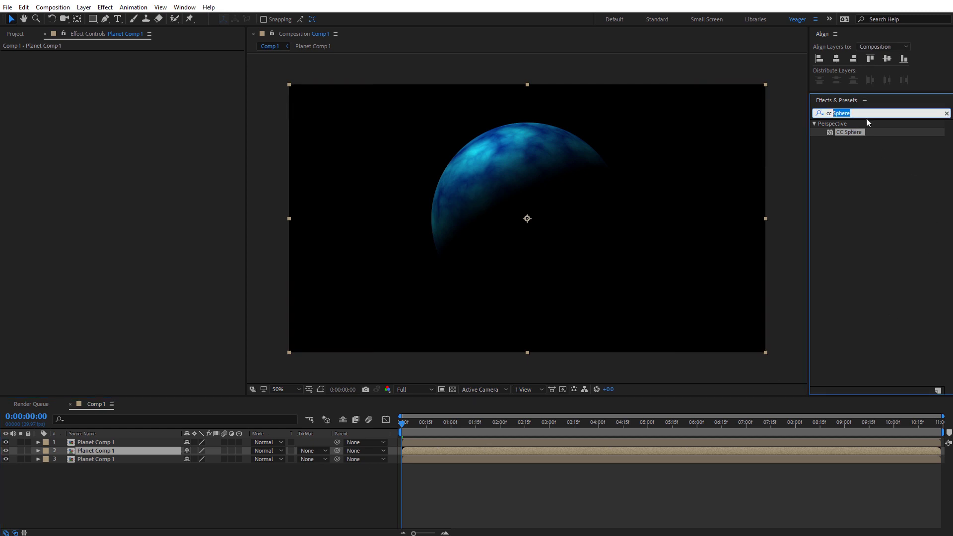
type("r")
left_click(844, 141)
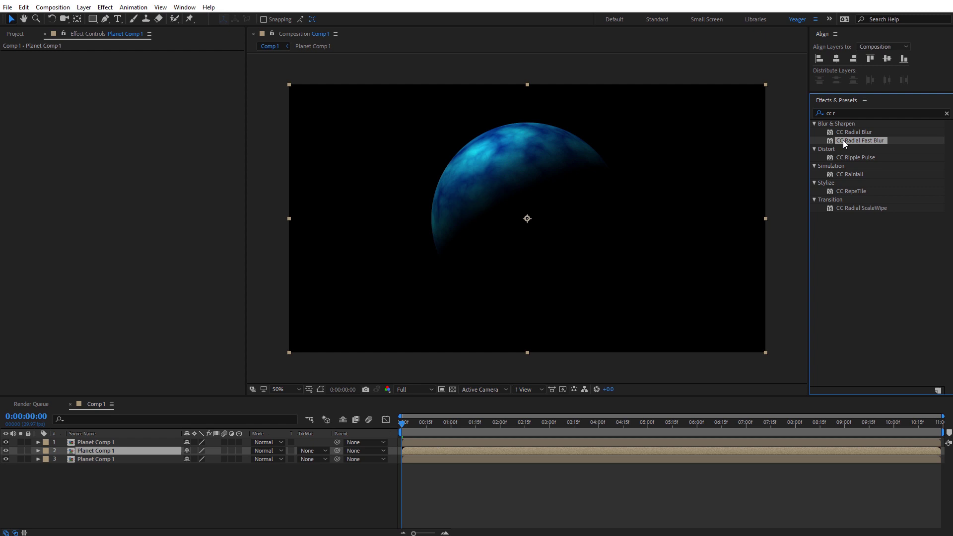
left_click_drag(857, 140, 148, 448)
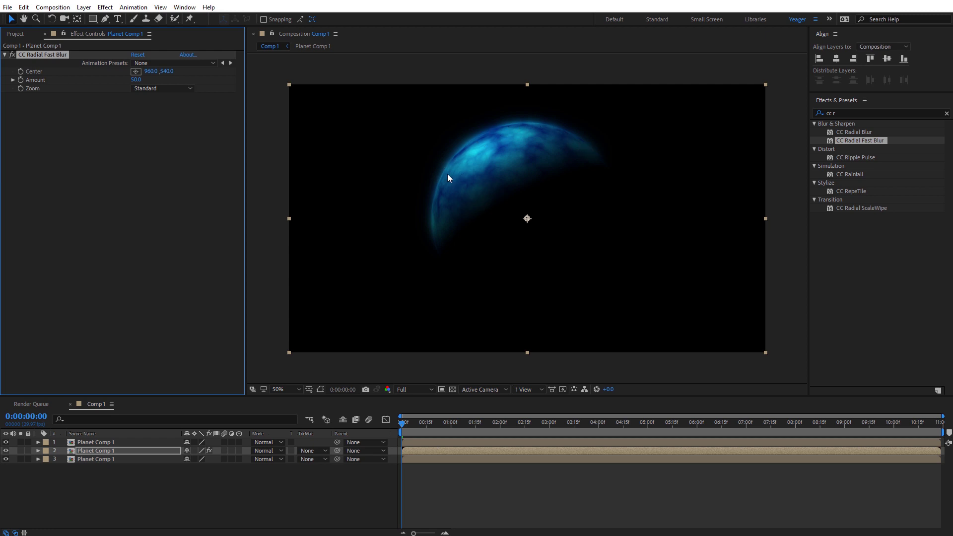
Set the radial blur Amount to 70.0 and the layer mode to Add
left_click_drag(136, 80, 149, 81)
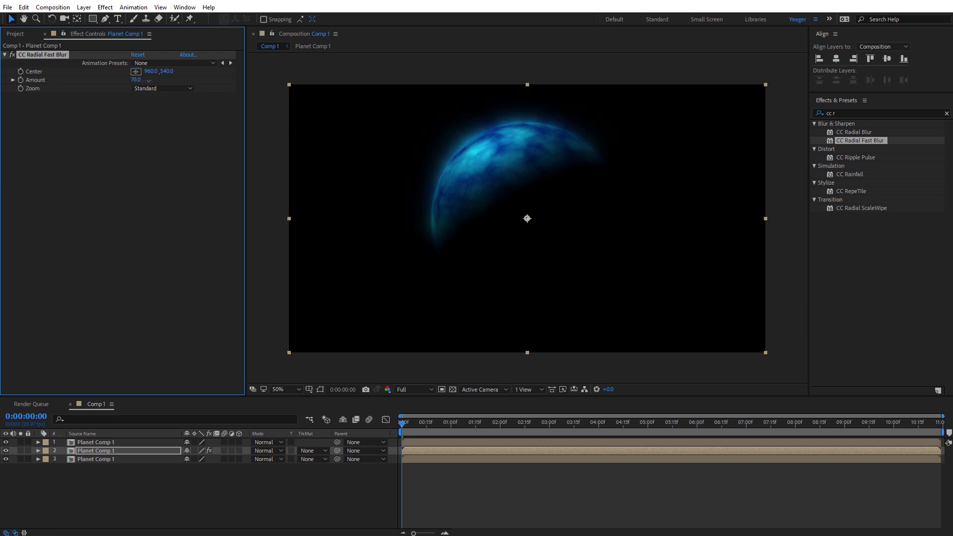
left_click(278, 450)
left_click(279, 117)
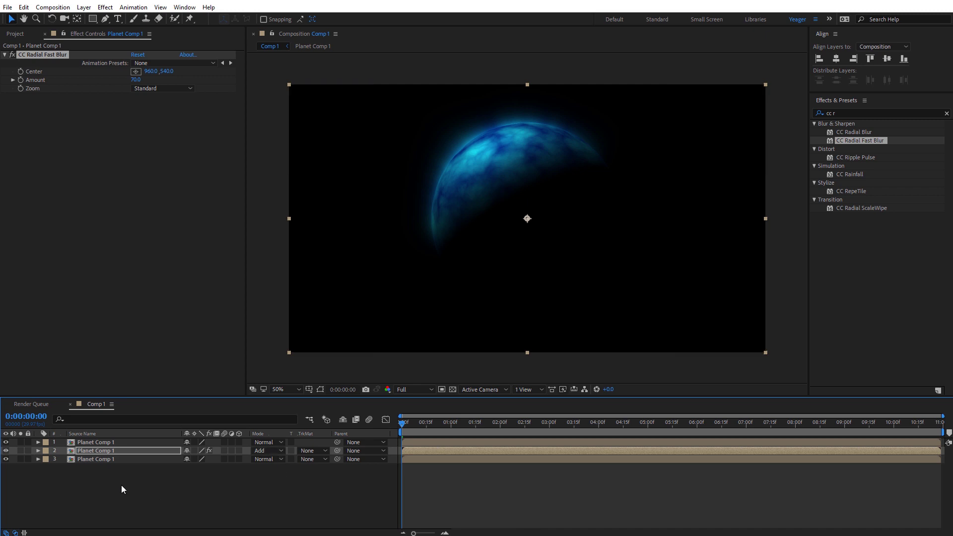
Apply Fast Box Blur to the bottom Planet Comp 1 layer with Blur Radius 107.0
left_click(91, 461)
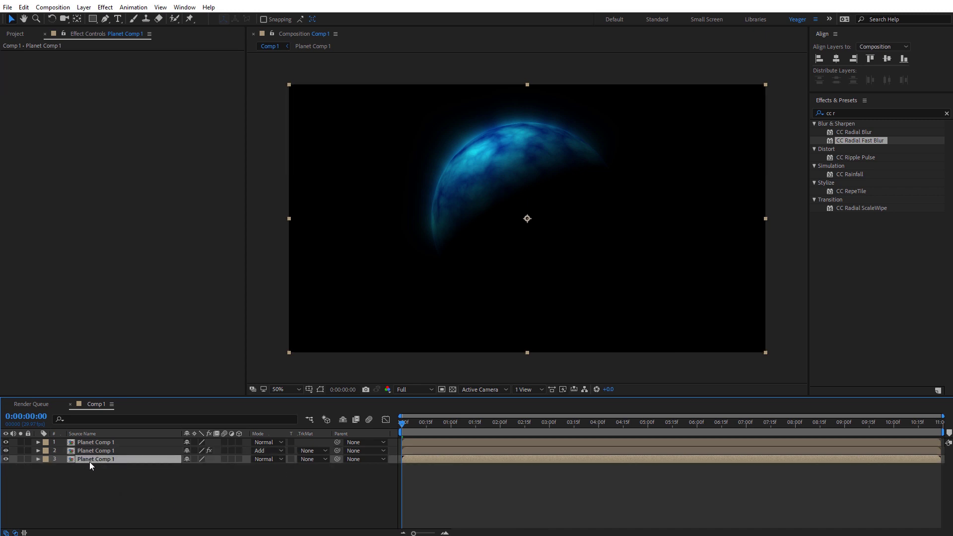
left_click(844, 113)
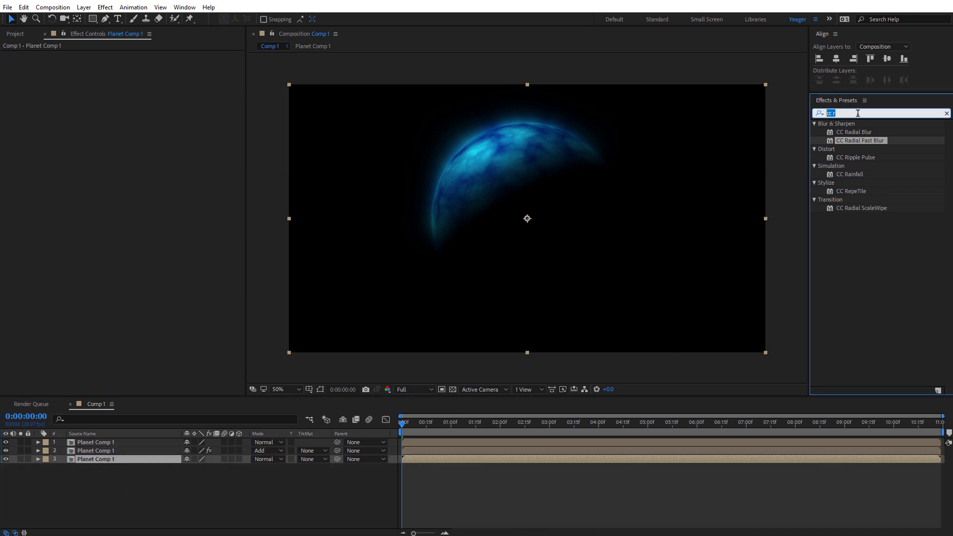
type("fast")
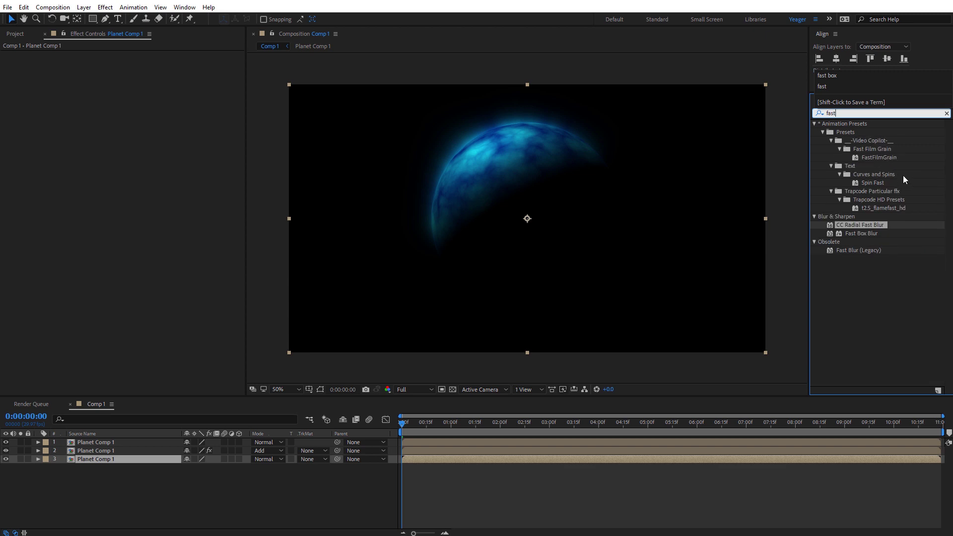
left_click_drag(864, 233, 121, 459)
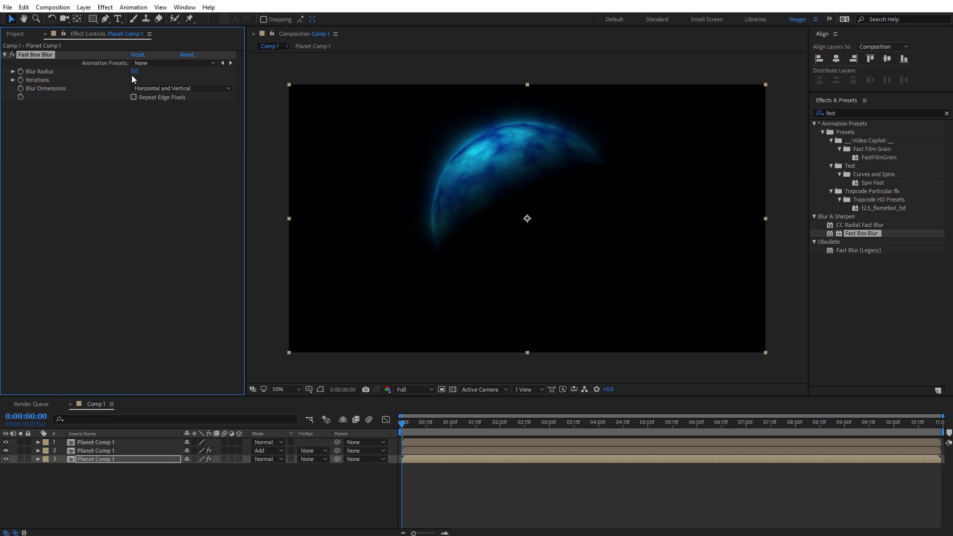
left_click_drag(132, 73, 191, 75)
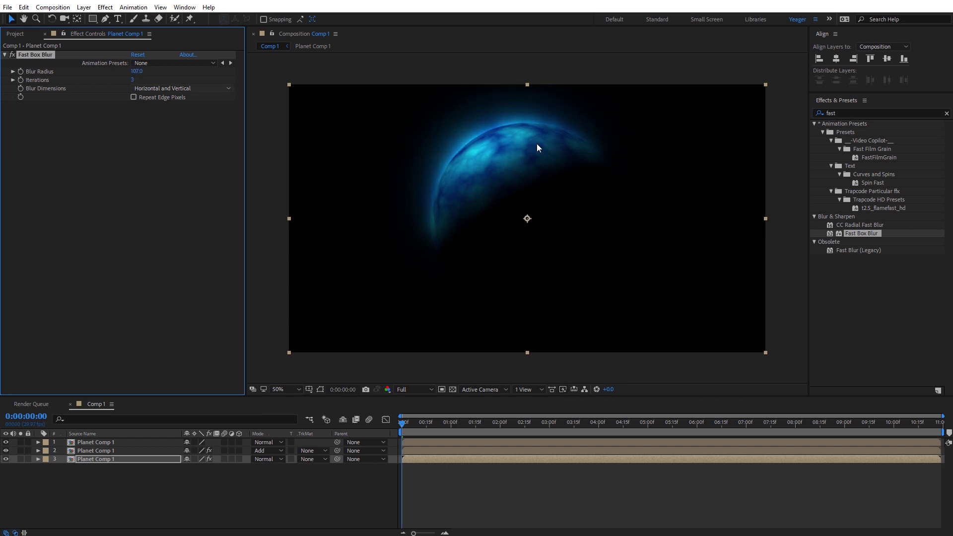
Duplicate the radial-blurred, Add-blended layer 2 into a fourth copy
left_click(98, 452)
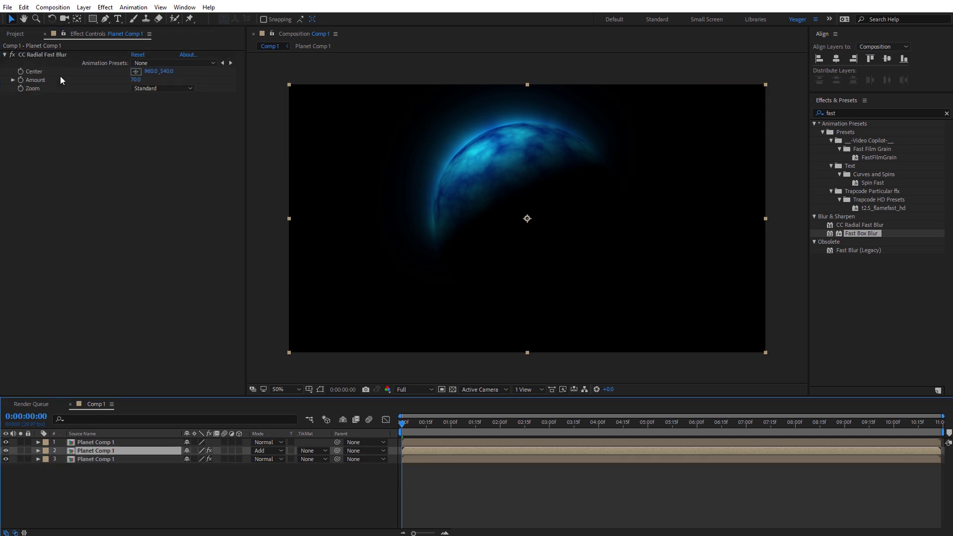
left_click(24, 9)
left_click(50, 135)
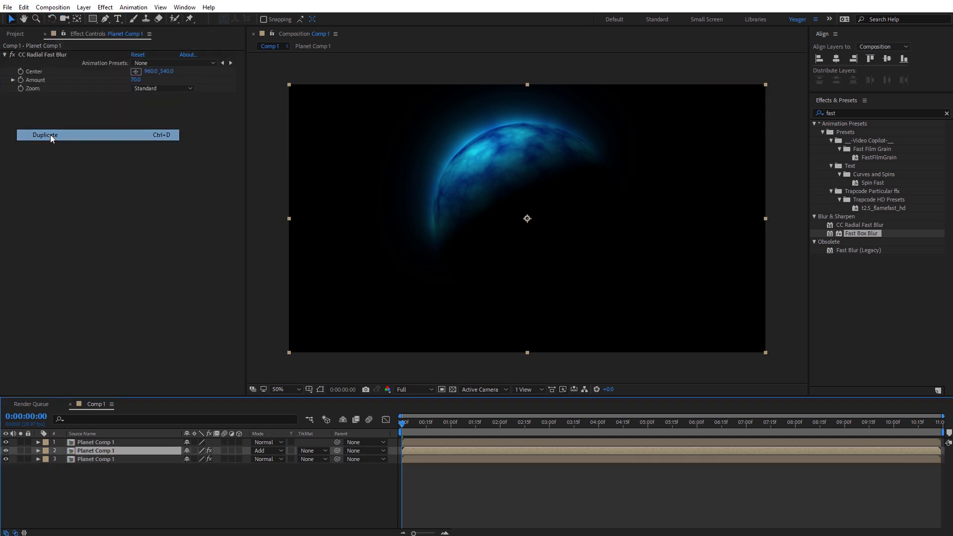